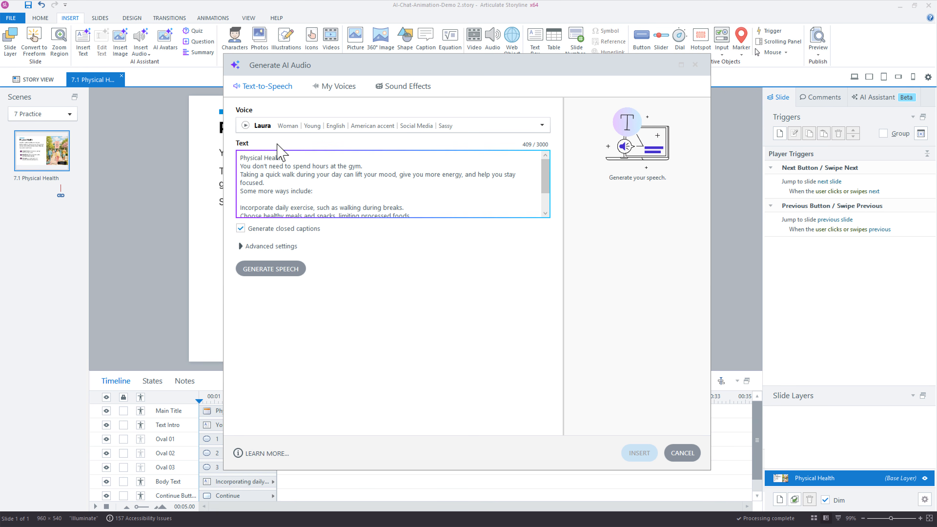
Generate text-to-speech narration of the slide text with the Laura voice and closed captions, and insert it on the slide
click(266, 129)
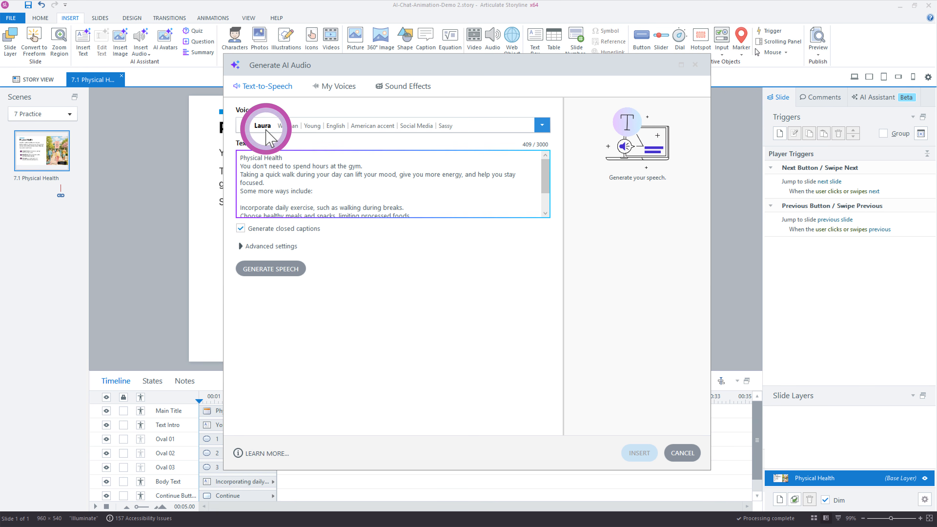
click(305, 273)
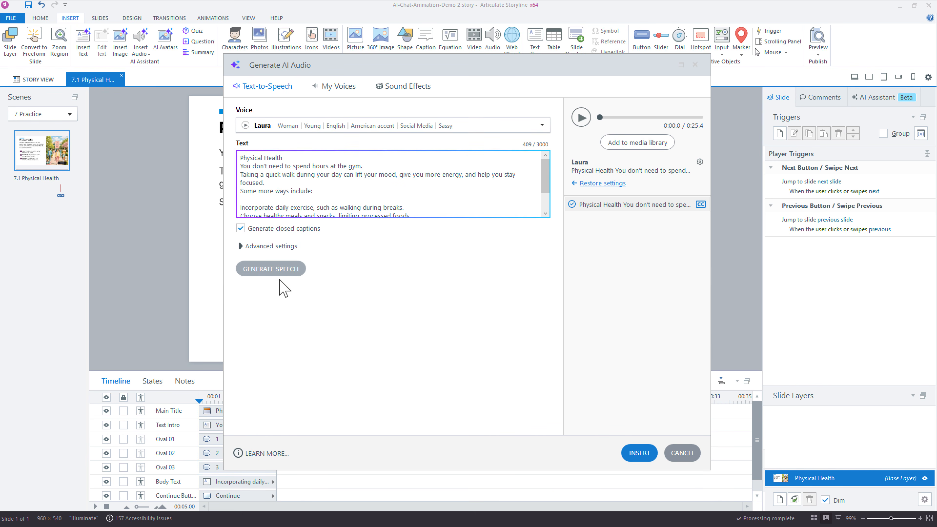
click(639, 453)
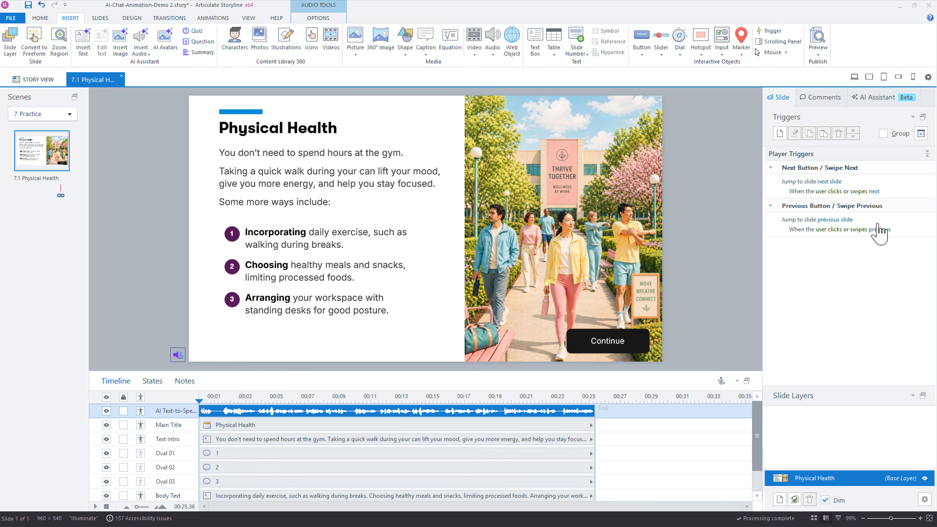
Ask the AI Assistant to "sync text to audio" for the Physical Health slide
click(877, 98)
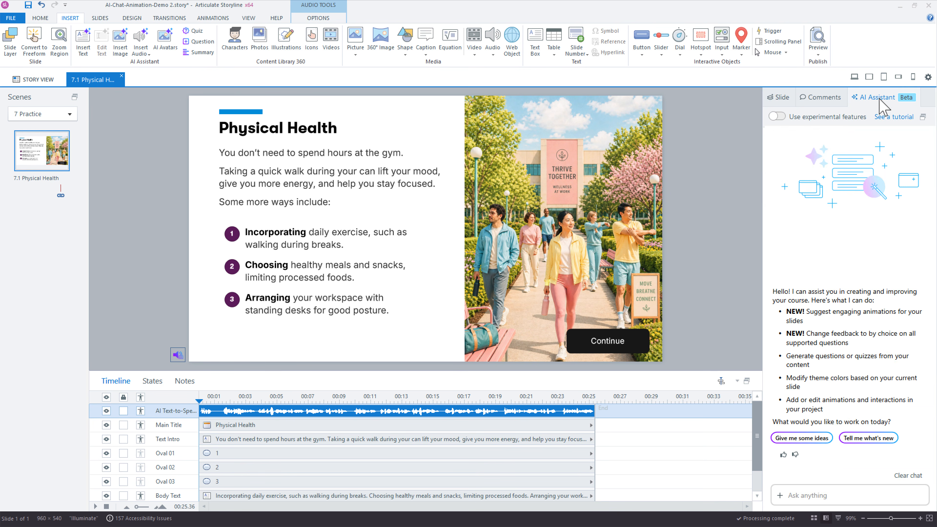
click(813, 495)
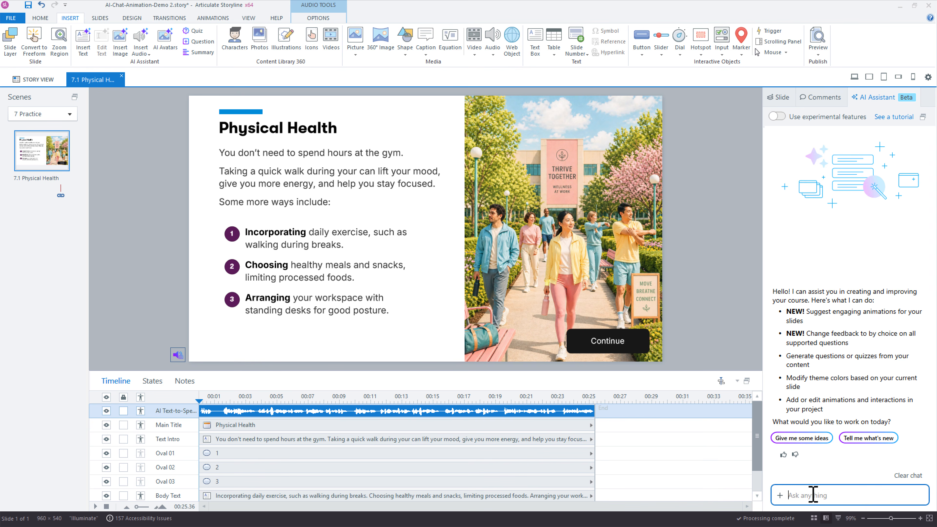
text(sync text to audio)
key(Return)
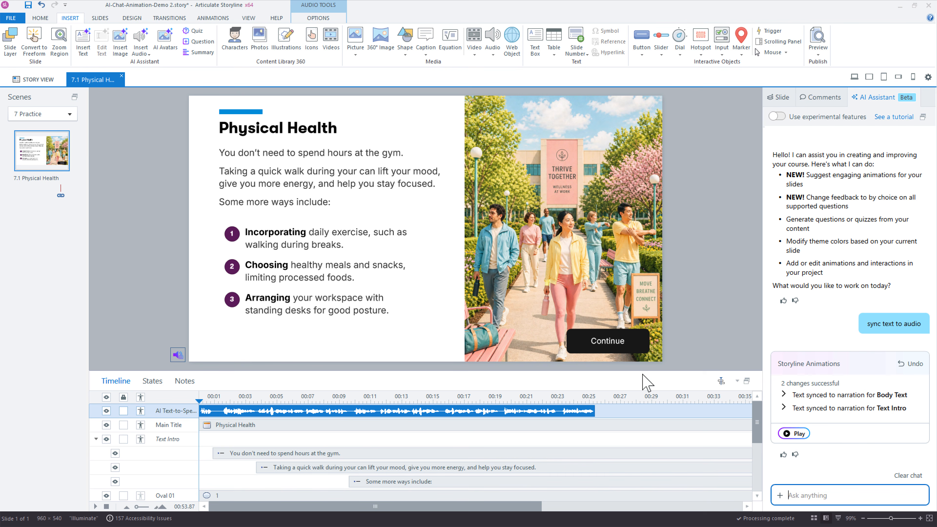
Enlarge the timeline and examine the paragraph timings within the Text Intro object
drag(642, 372, 654, 263)
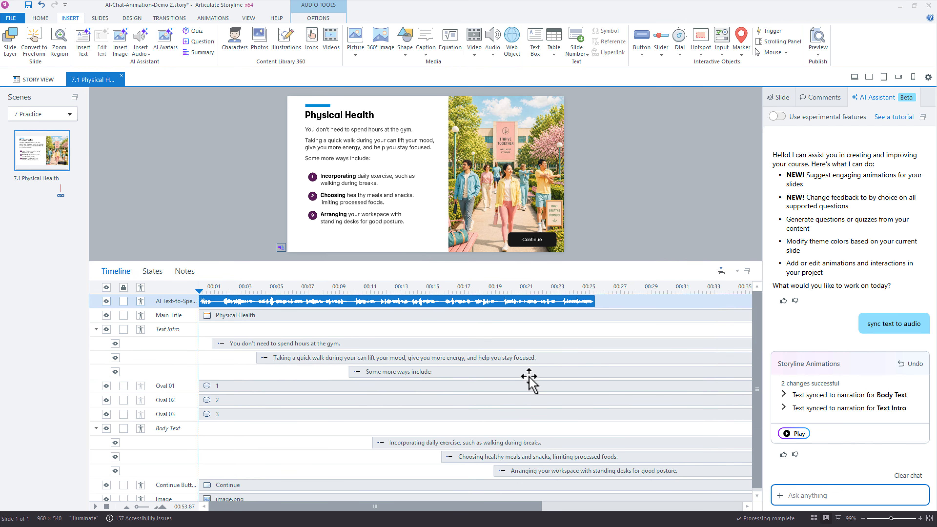
click(354, 140)
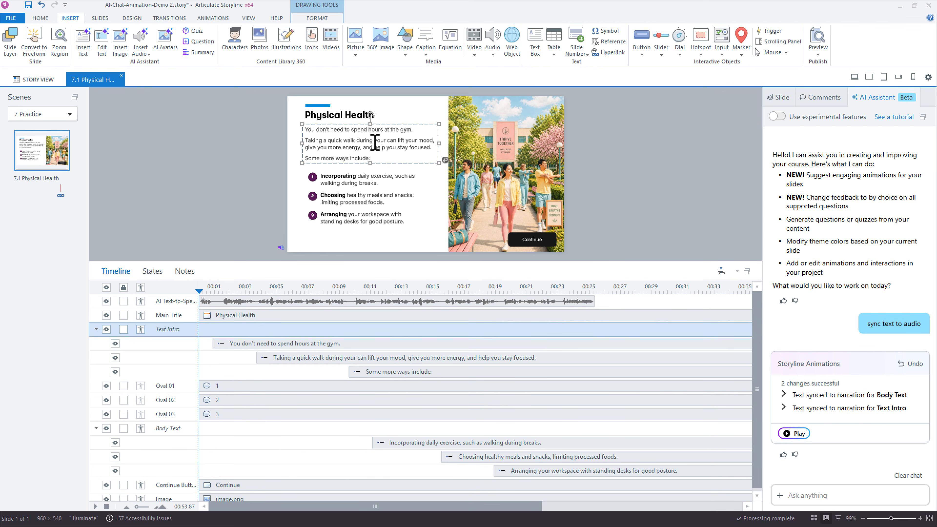
click(95, 329)
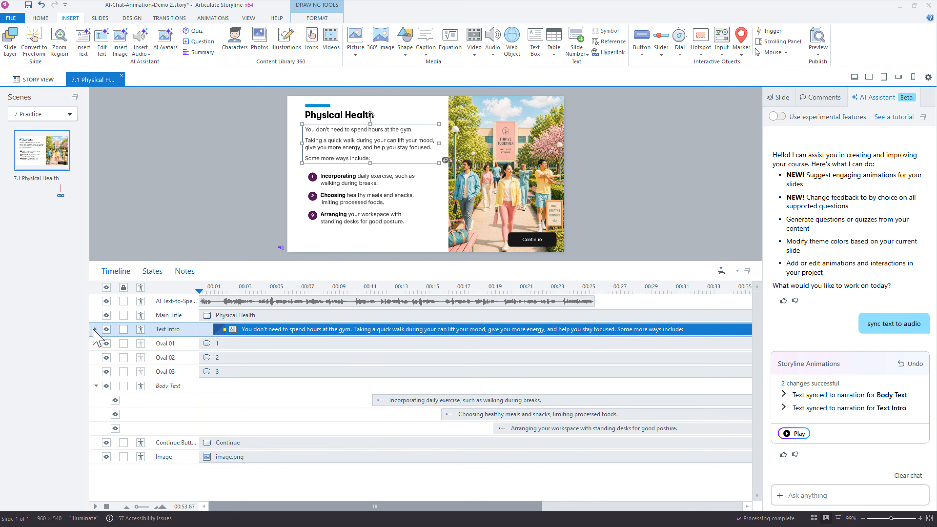
click(95, 329)
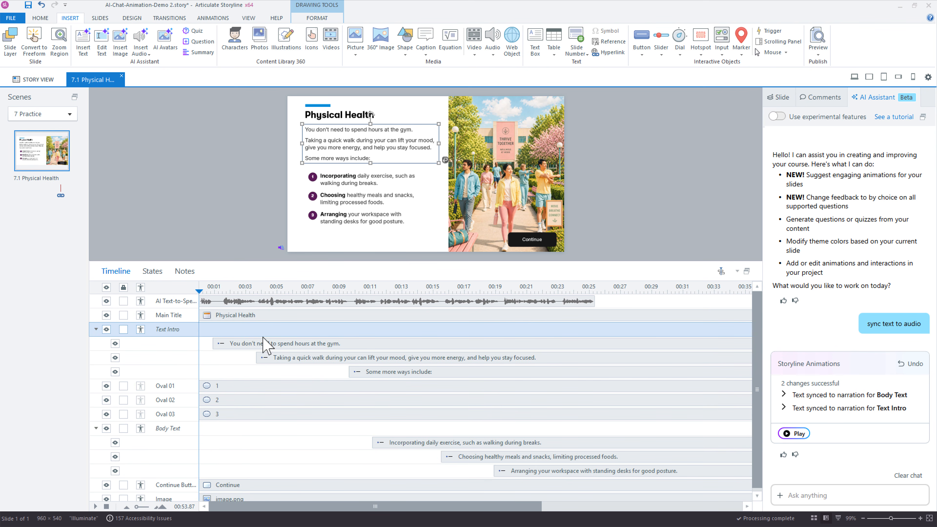
click(254, 345)
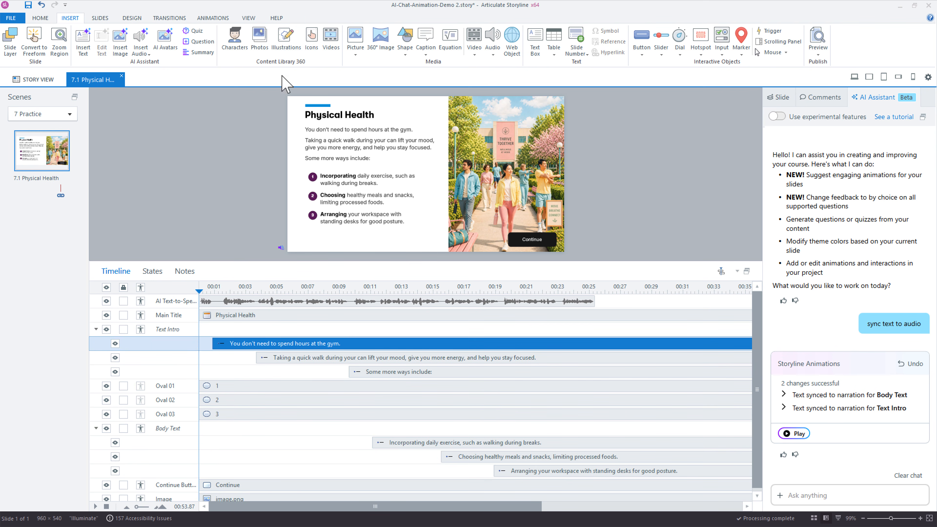
Check the entrance animation and its effect options, including the sequence setting, for the intro text box
click(210, 18)
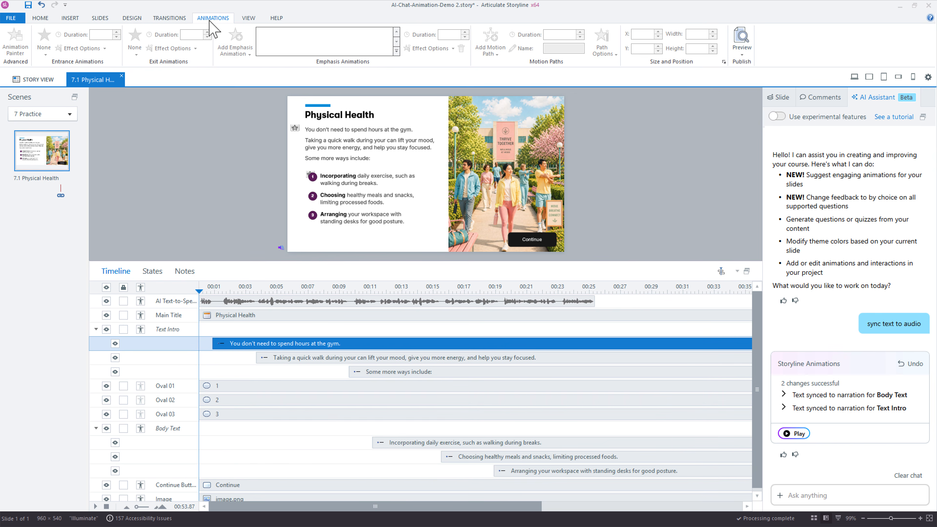
click(344, 129)
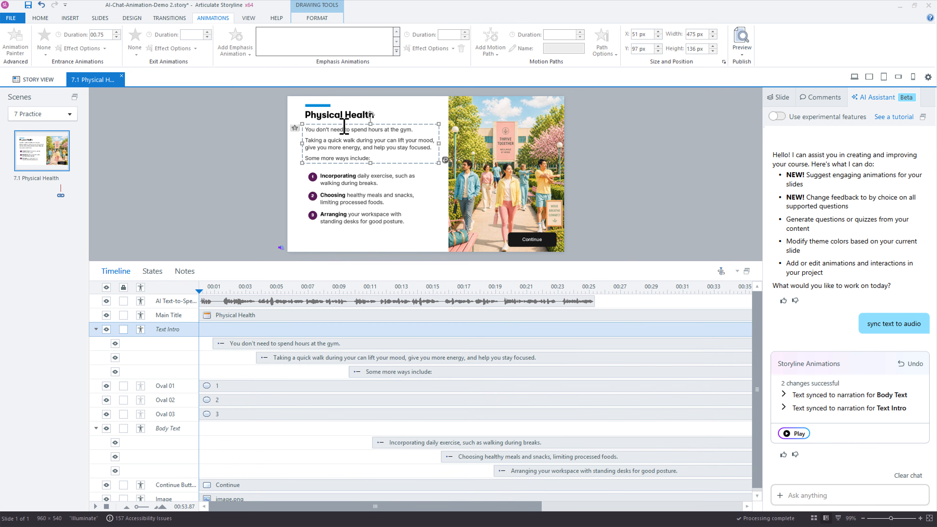
click(340, 125)
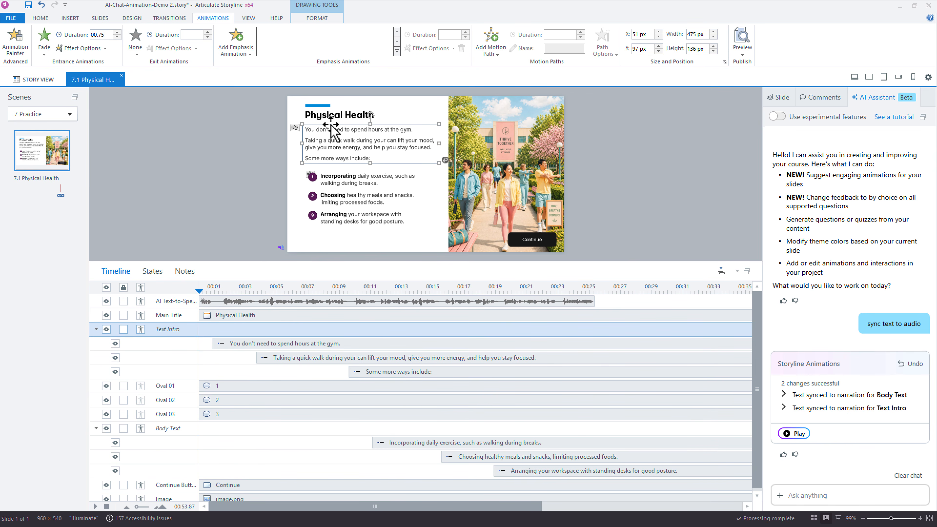
click(88, 48)
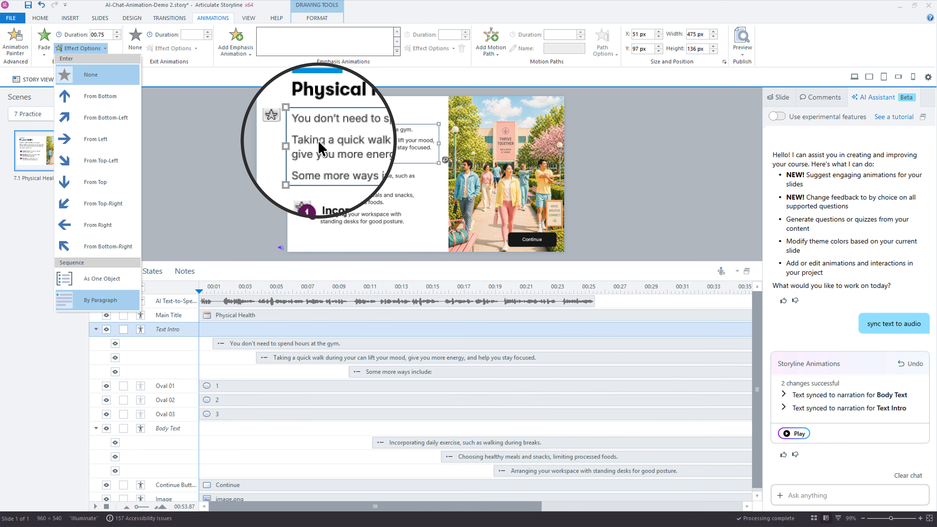
click(247, 166)
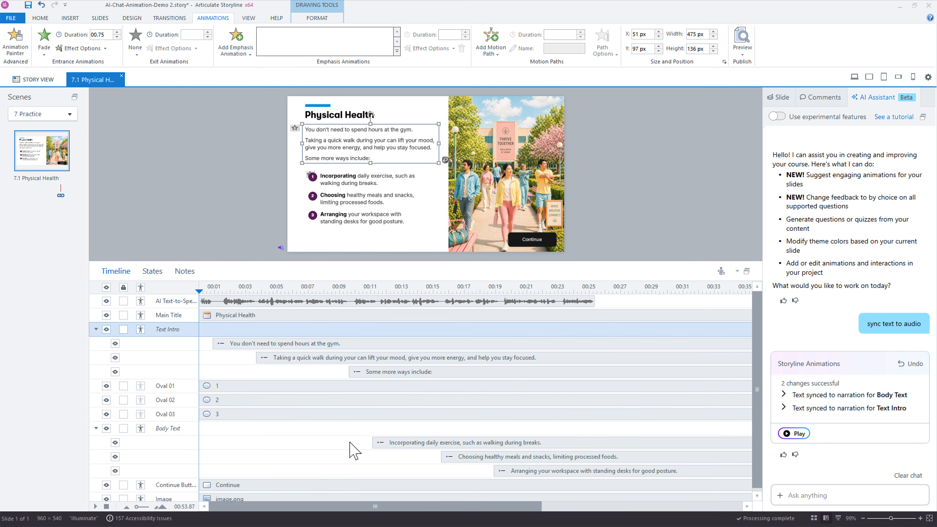
Review the first six seconds or so of the timeline against the narration, and shrink the timeline area to enlarge the slide
click(210, 285)
drag(211, 283, 298, 297)
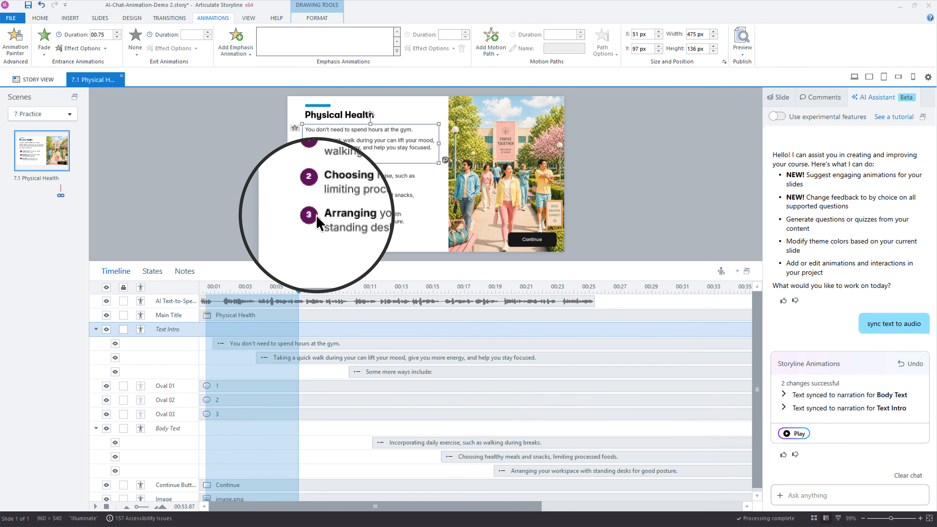
drag(311, 261, 318, 320)
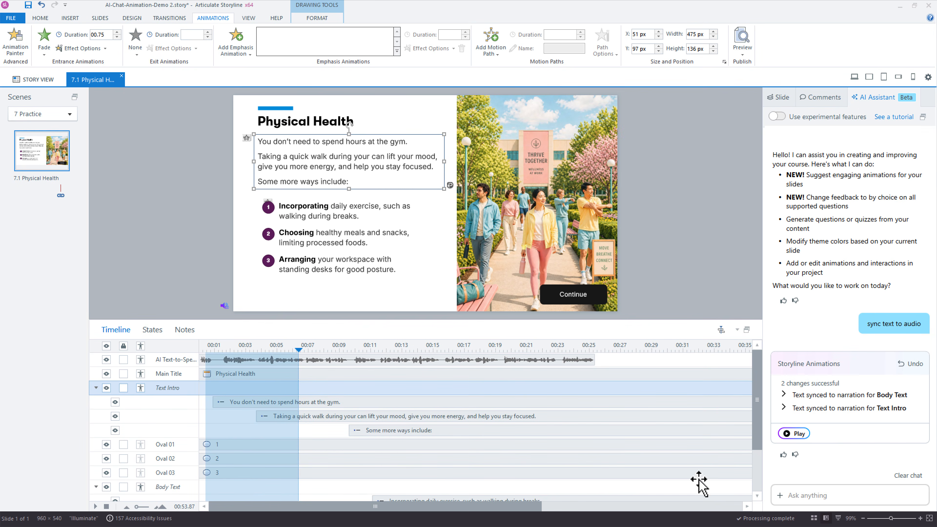
Have the AI Assistant "sync ovals with audio", accept its proposed animations with "yes", and check that stretch of the timeline
click(791, 495)
text(sy)
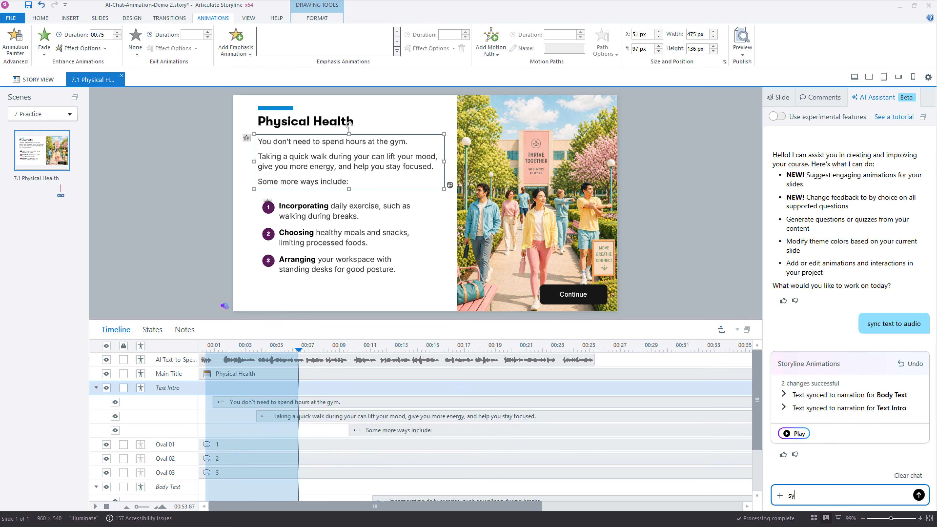
text(nc ovals with audio)
key(Return)
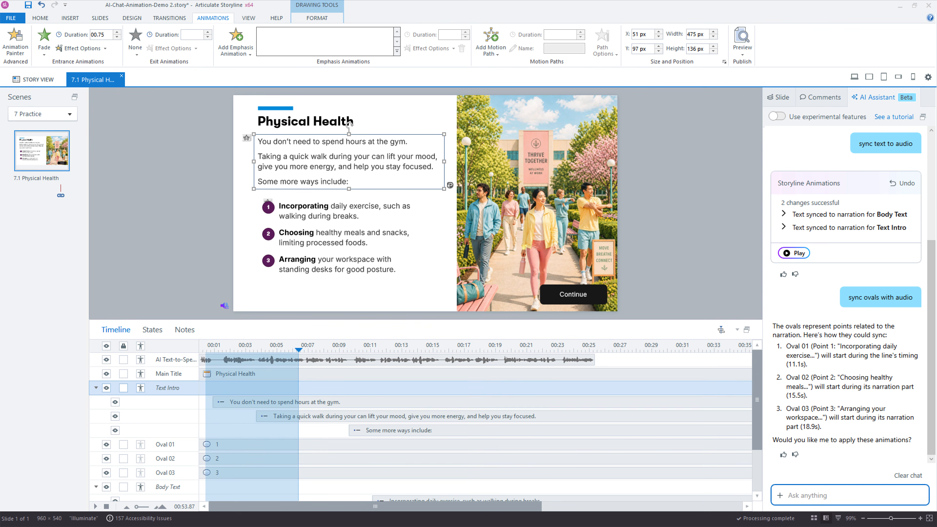
text(yes)
key(Return)
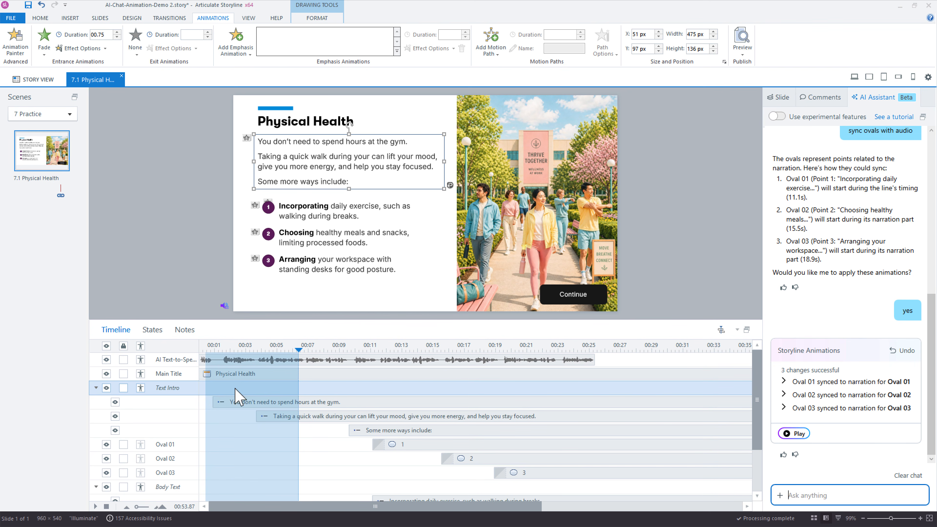
drag(249, 347, 540, 358)
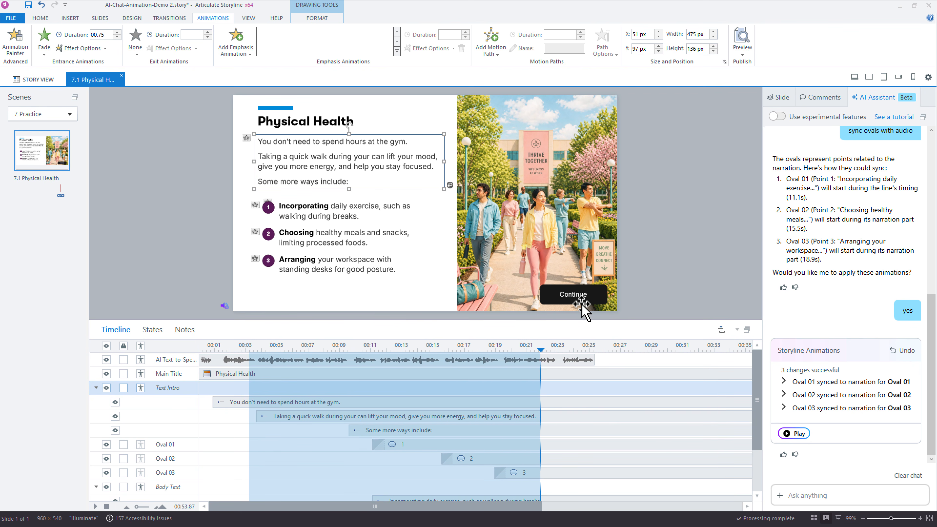
Have the AI Assistant "sync continue button with audio" and accept the suggested timing with "yes"
click(801, 495)
text(sync)
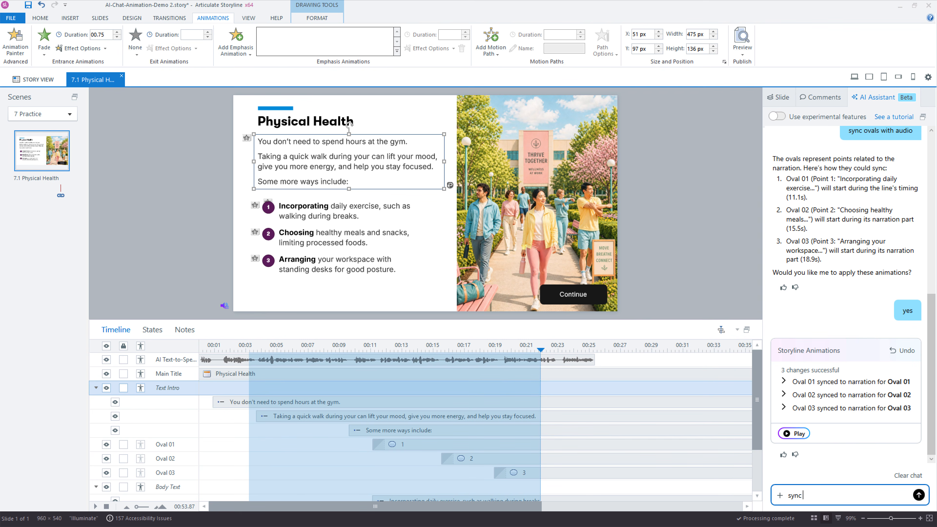
text( continue button with audio)
key(Return)
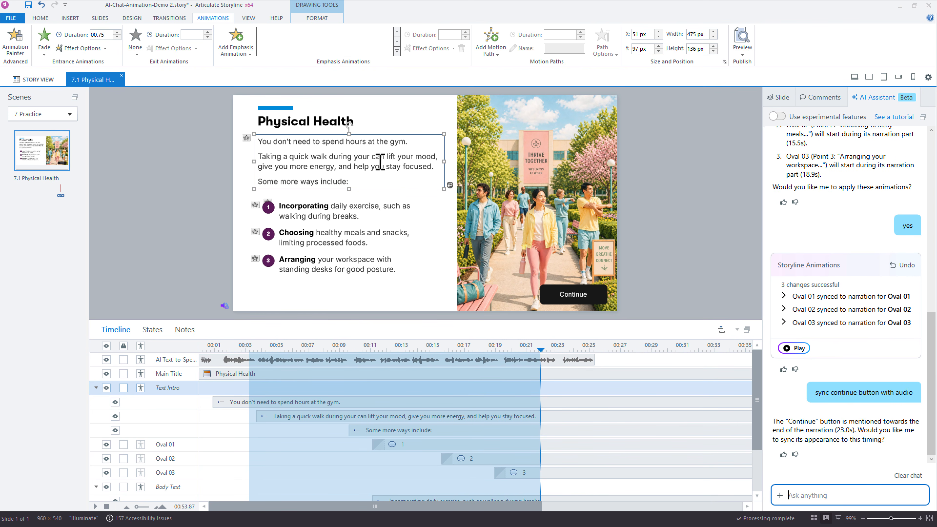
click(320, 191)
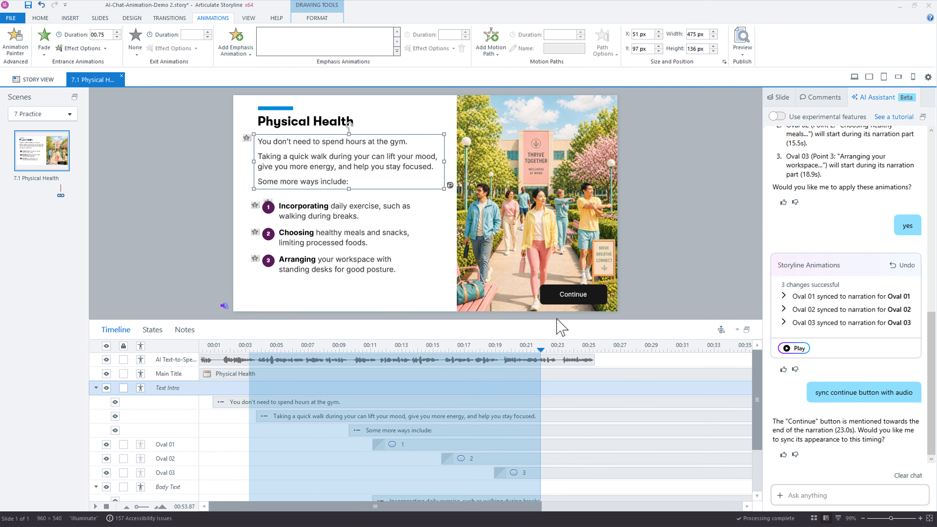
click(597, 295)
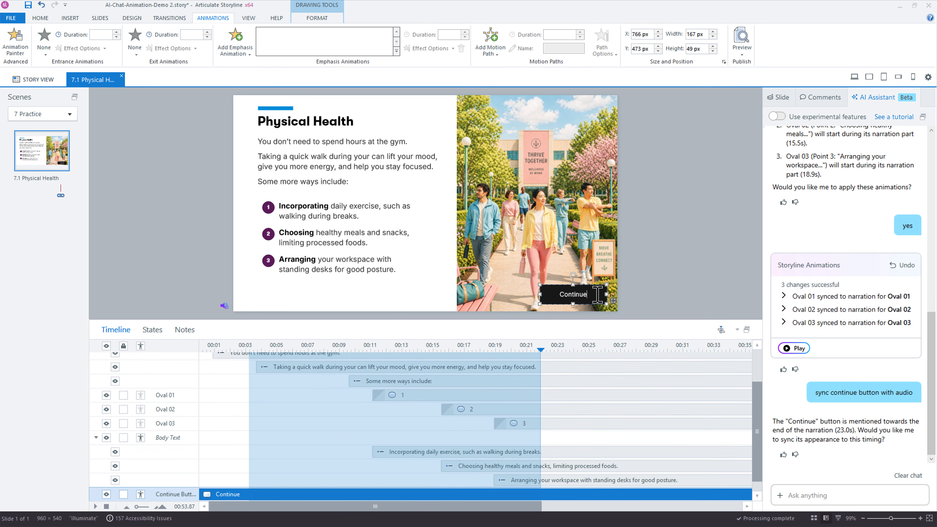
click(808, 496)
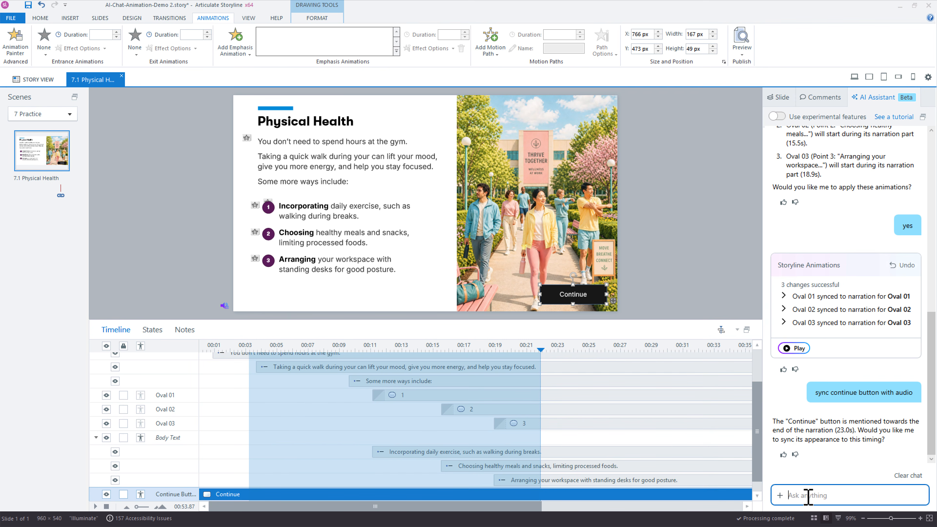
text(yes)
key(Return)
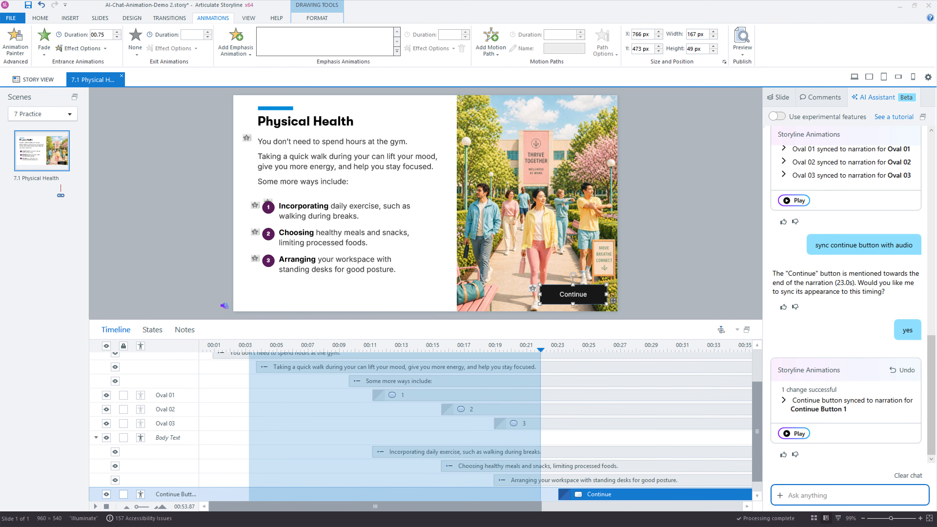
Review the timeline between about 21 and 25 seconds to check when the Continue button enters, and clear the time selection
click(531, 347)
drag(538, 353, 586, 351)
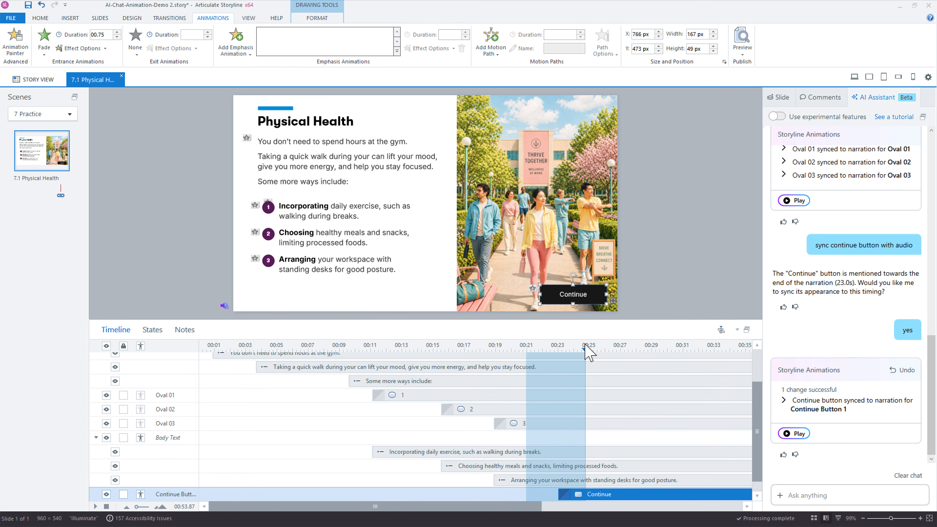
scroll(594, 425, up, 1)
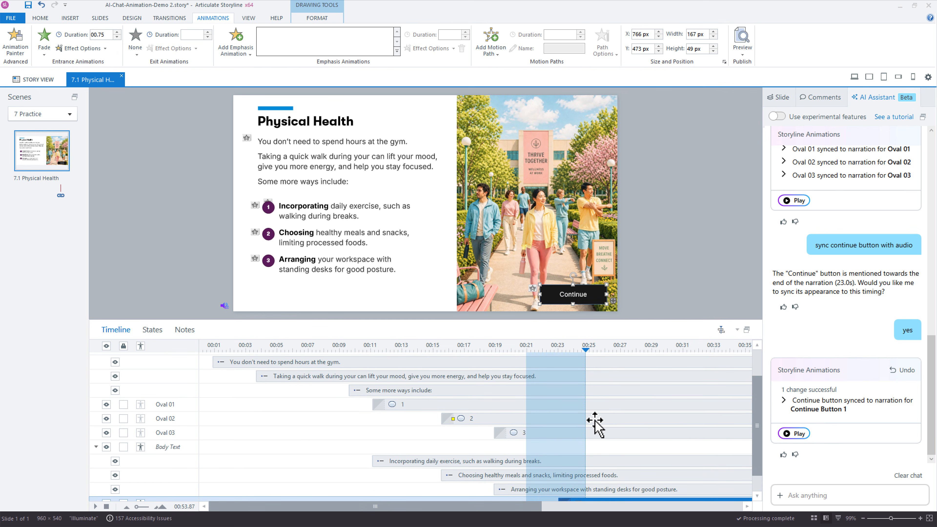
scroll(596, 424, up, 3)
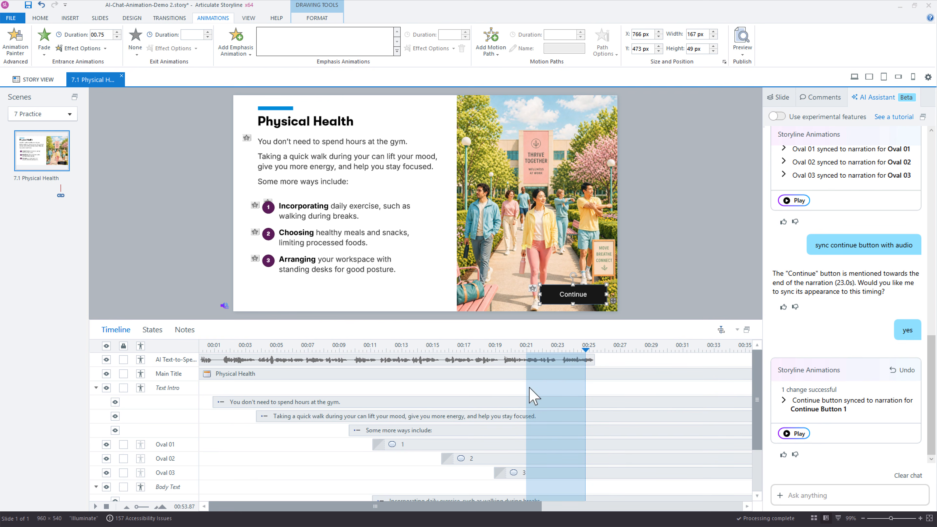
click(499, 361)
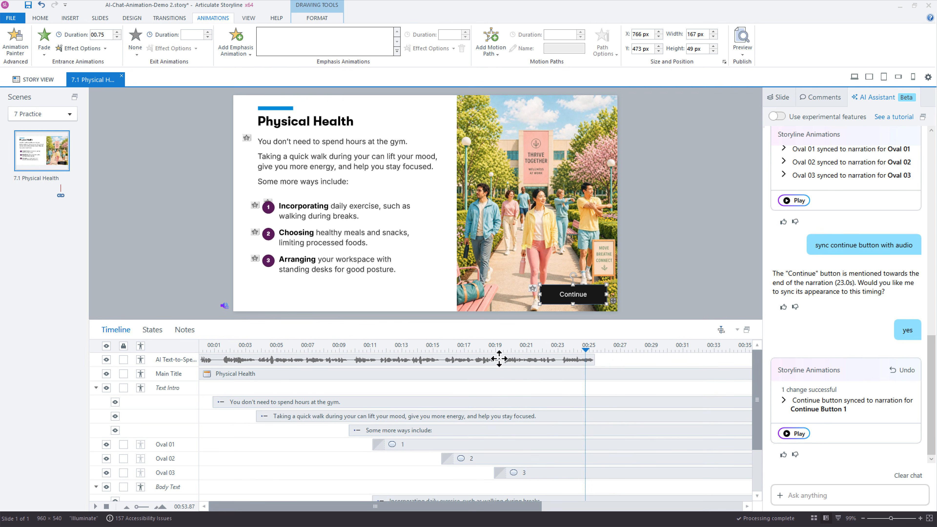